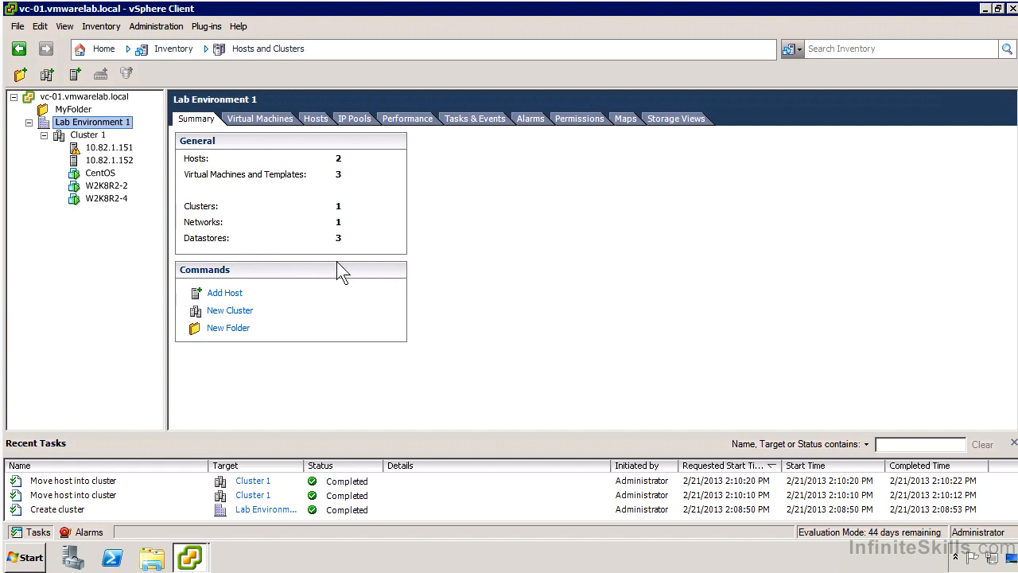
Step: Select Cluster 1 and open its Edit Settings dialog from the context menu
click(89, 136)
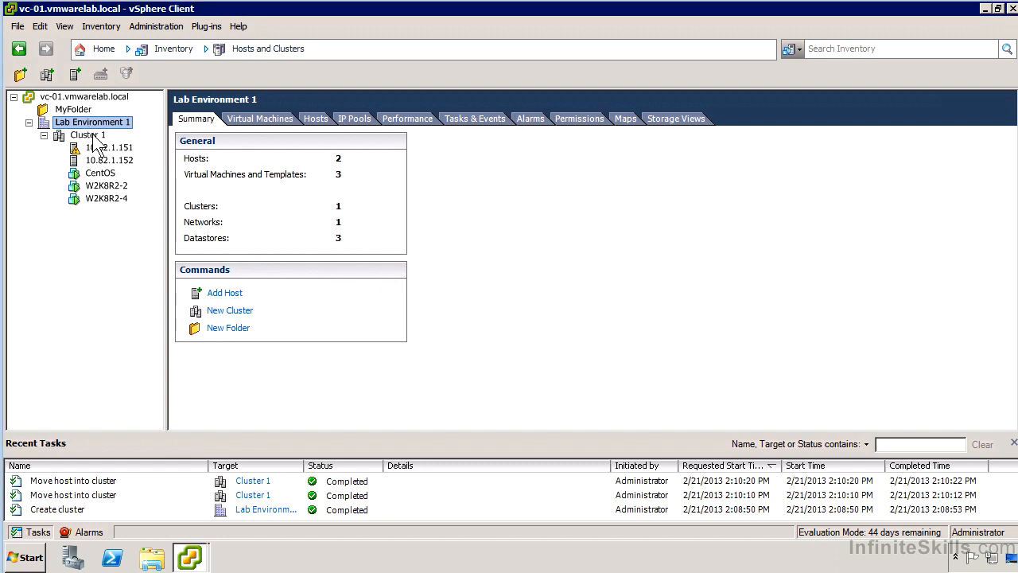
right_click(101, 133)
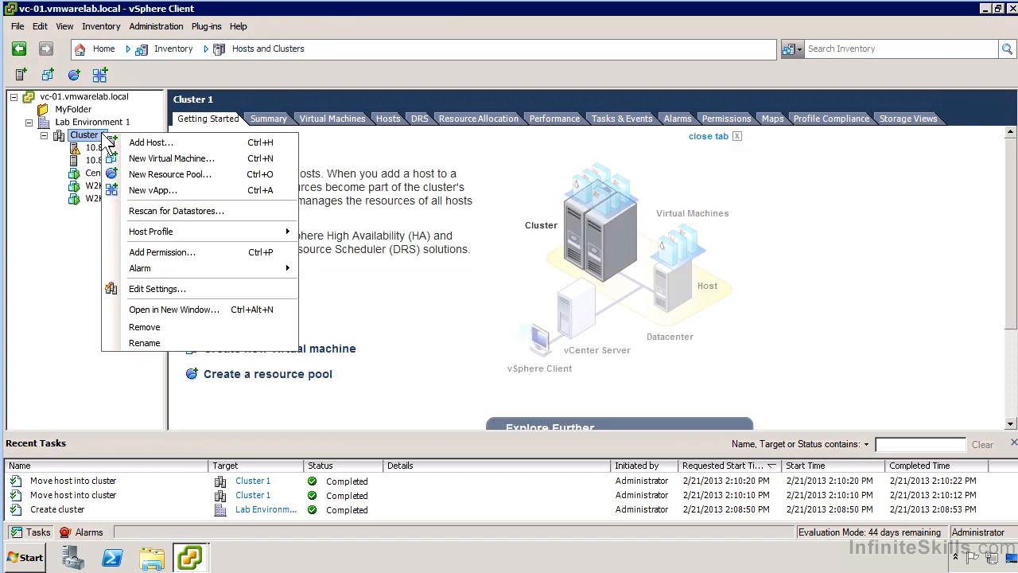
click(181, 291)
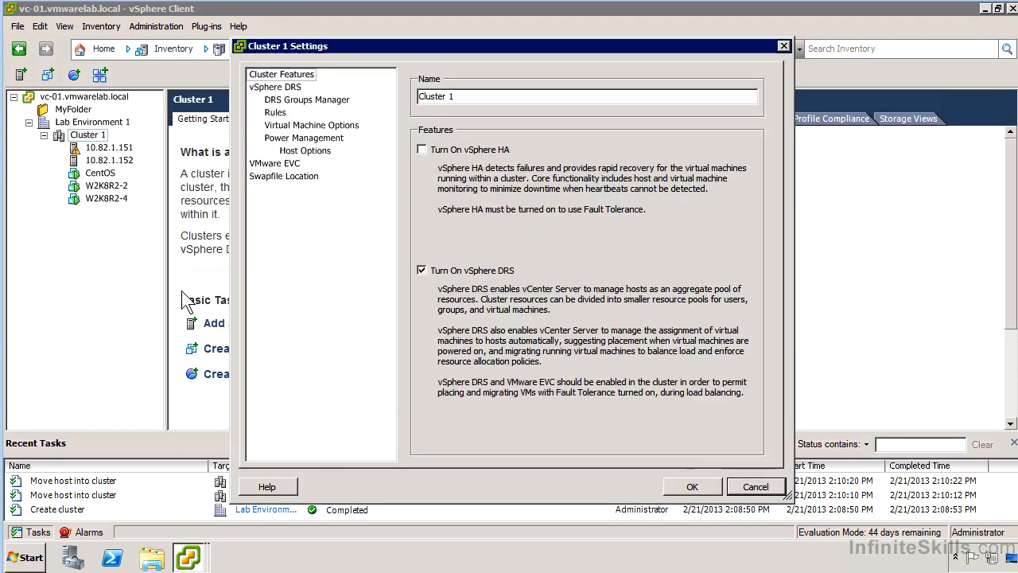
Step: Review the vSphere DRS settings and cancel out of Advanced Options without adding any option, then go to DRS Groups Manager
click(282, 88)
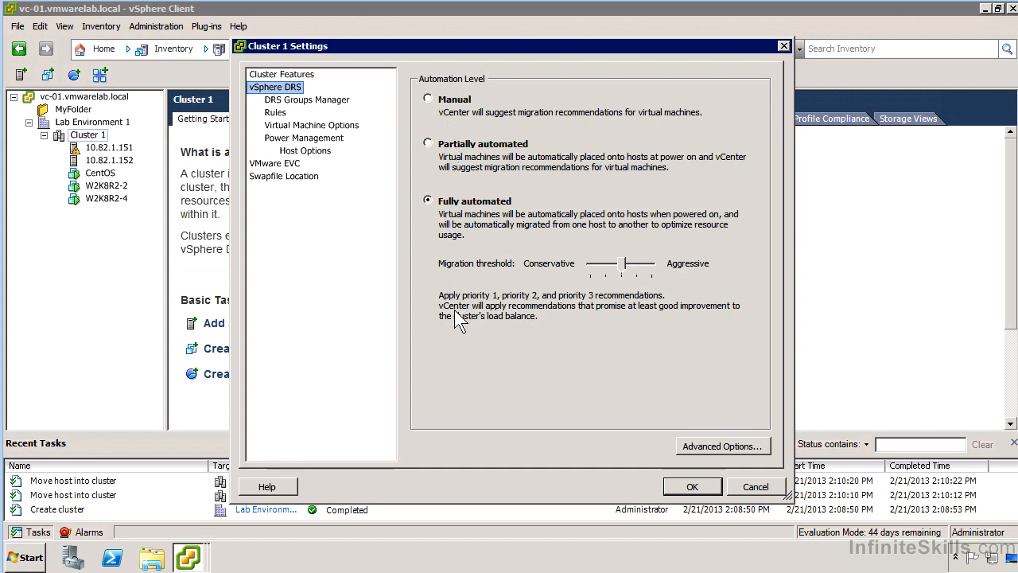
click(701, 448)
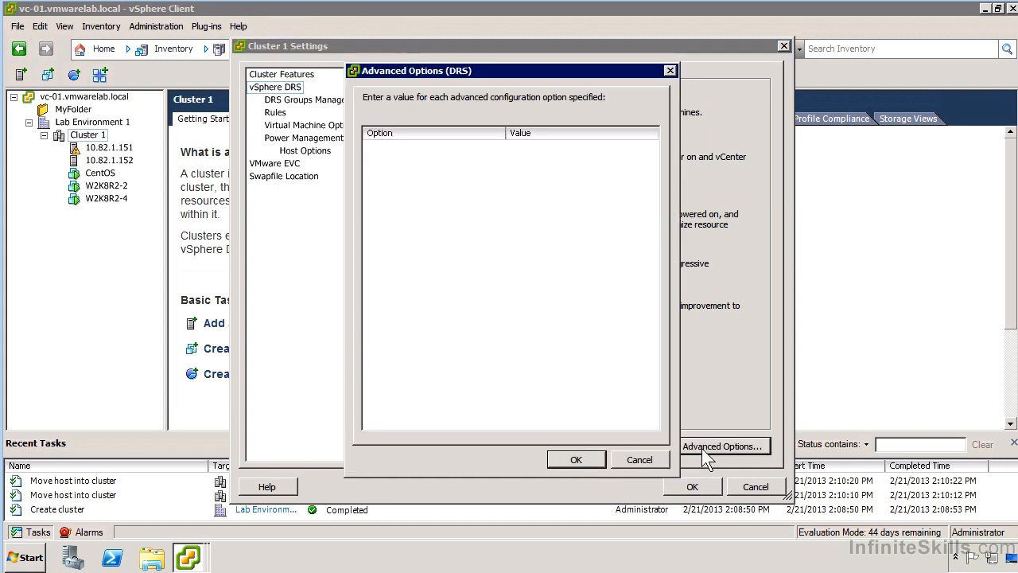
click(477, 151)
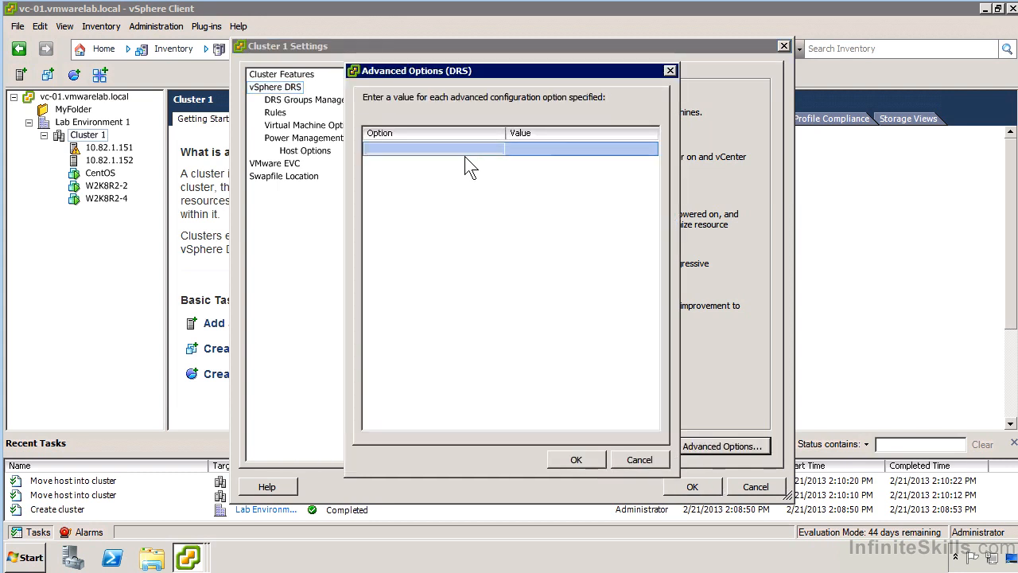
click(551, 149)
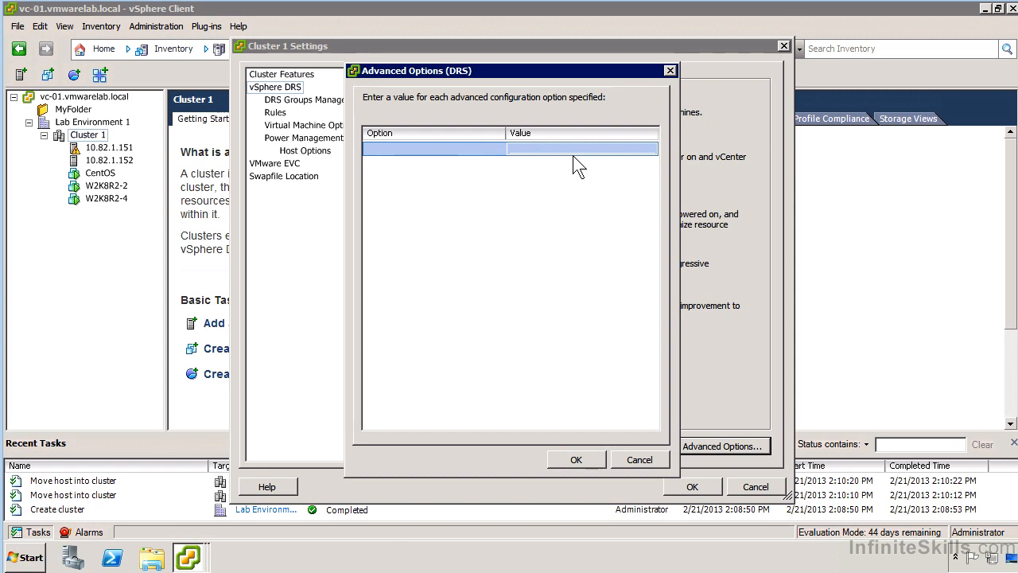
click(645, 462)
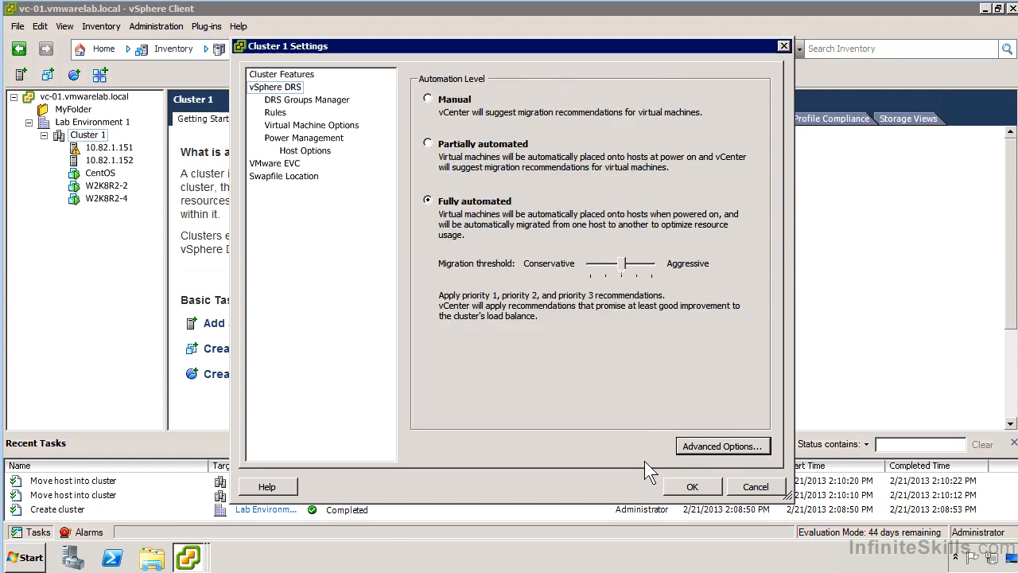
click(288, 101)
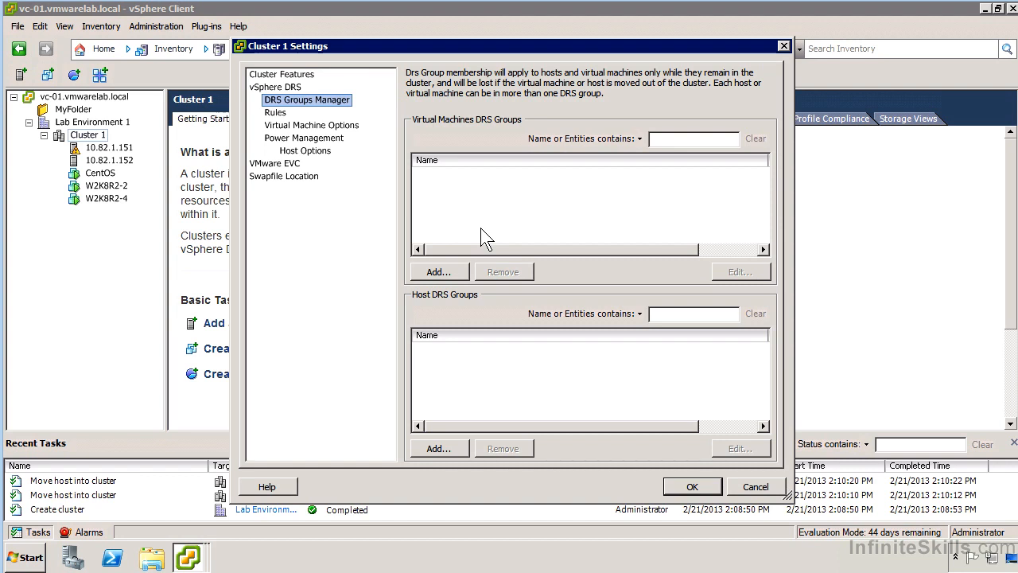
Step: Create a VM DRS group 'Windows Virtual Machines' containing W2K8R2-4 and W2K8R2-2
click(438, 271)
click(308, 232)
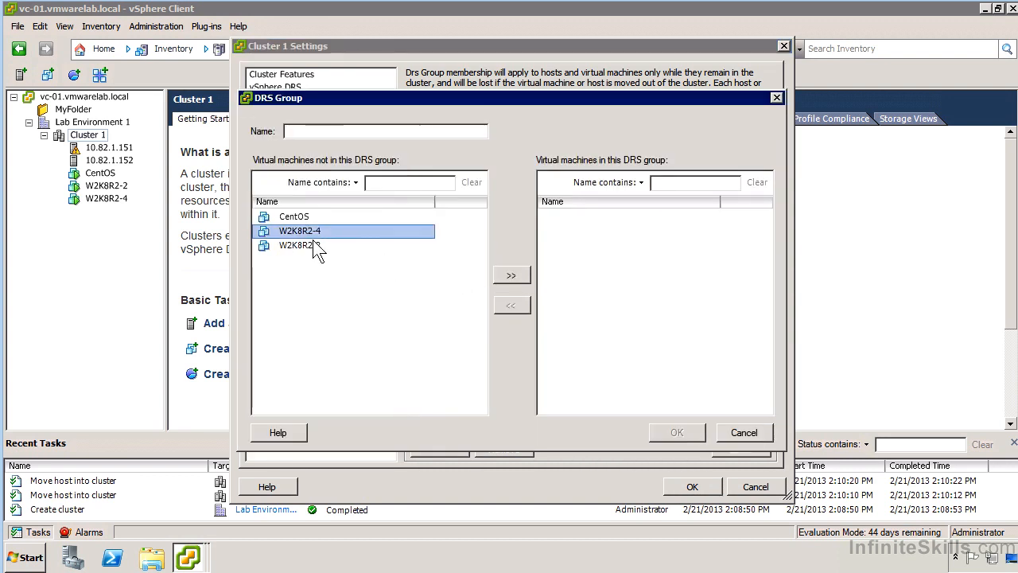
ctrl+click(317, 247)
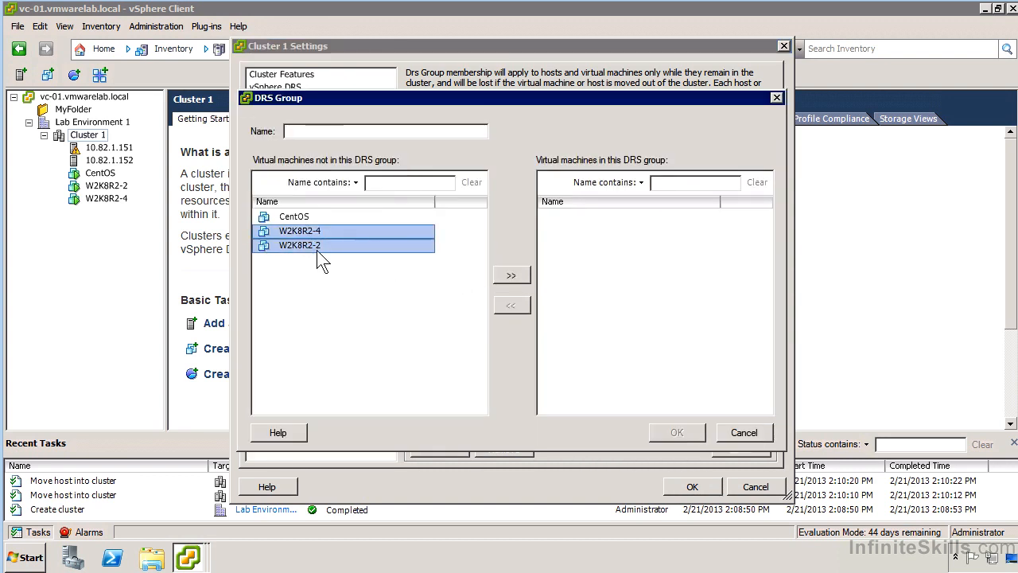
click(512, 275)
click(379, 133)
text(Windo)
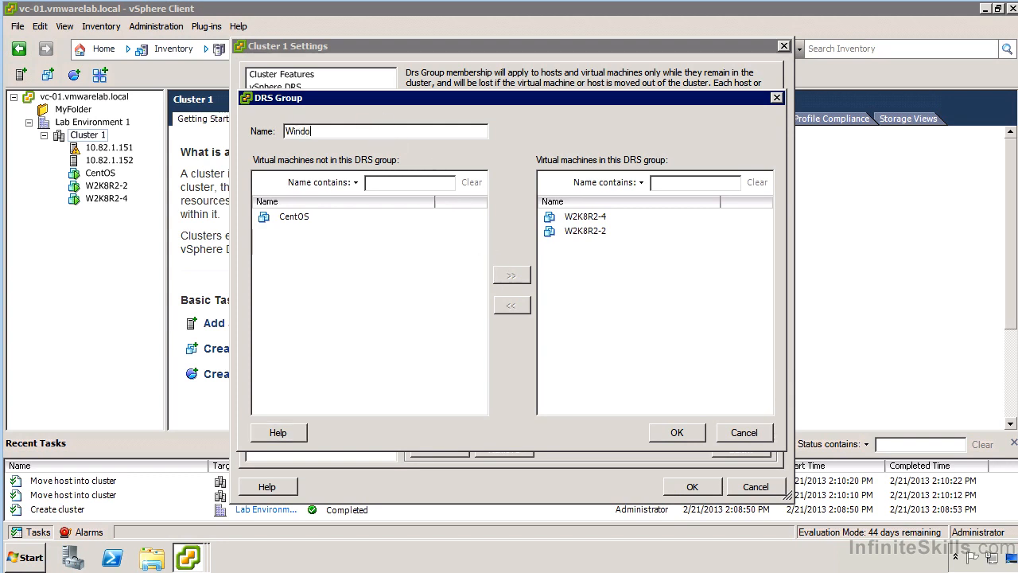
text(ws Virtual Machines)
click(658, 439)
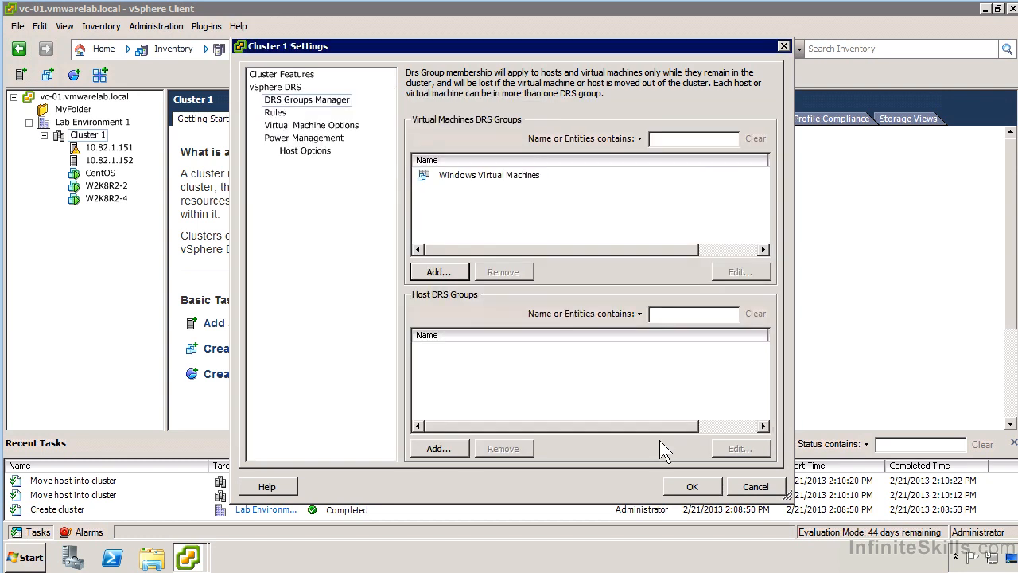
Step: Create a host DRS group 'Node 1' containing host 10.82.1.151
click(444, 449)
click(321, 216)
click(398, 131)
text(Node 1)
click(318, 216)
click(529, 277)
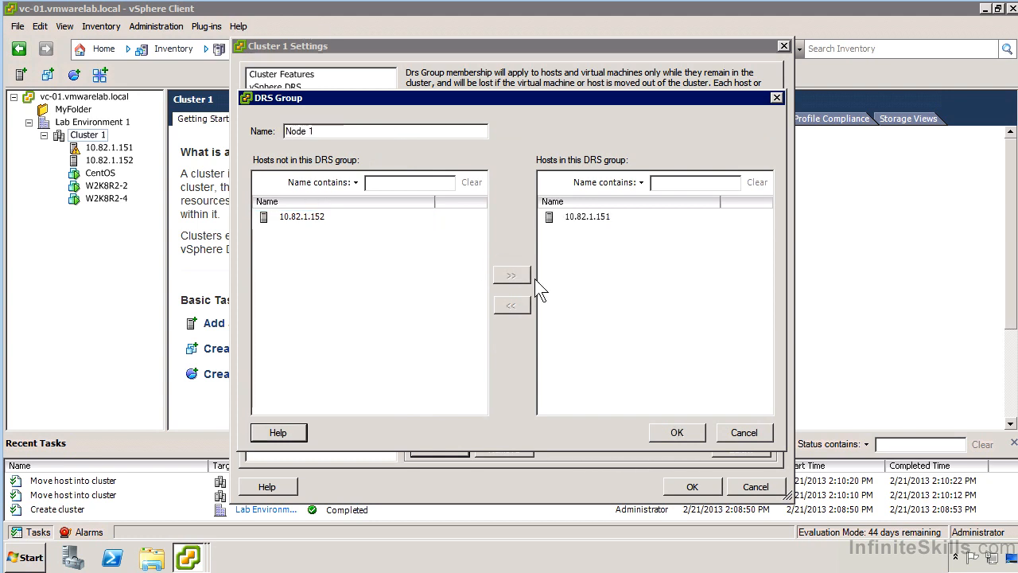
click(687, 430)
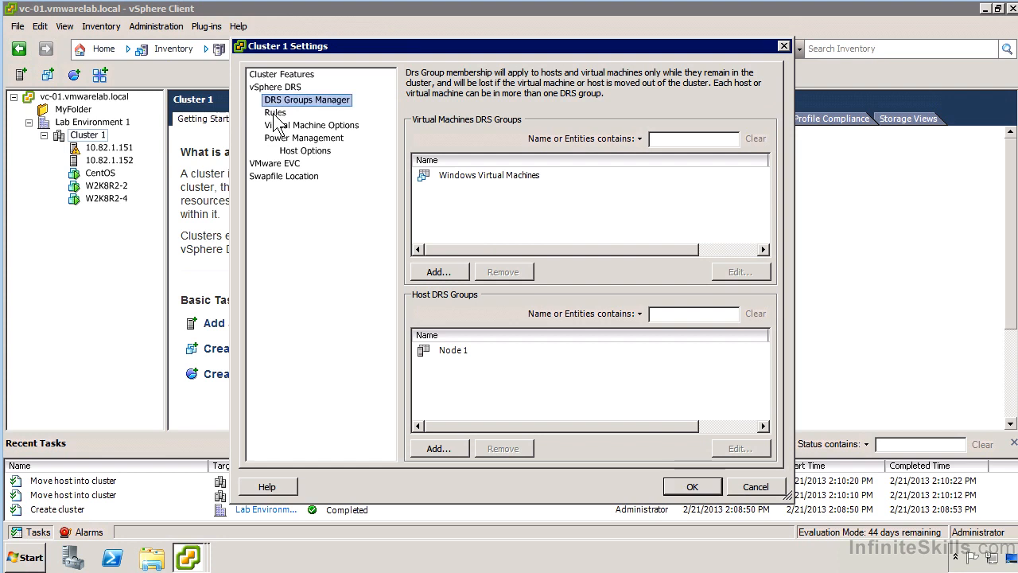
Step: Start a new Virtual Machines to Hosts rule using the Windows Virtual Machines group
click(274, 113)
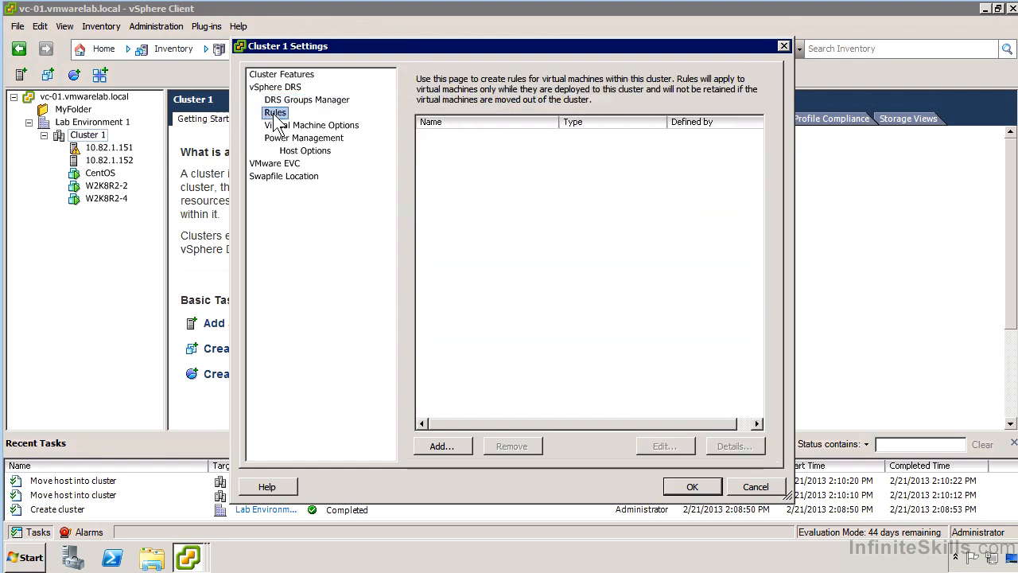
click(442, 446)
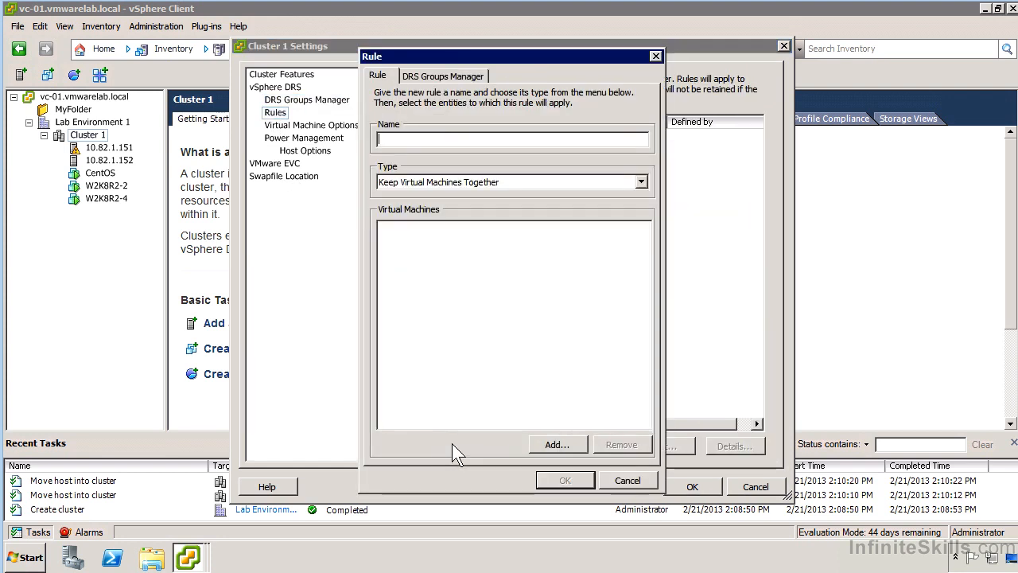
click(464, 188)
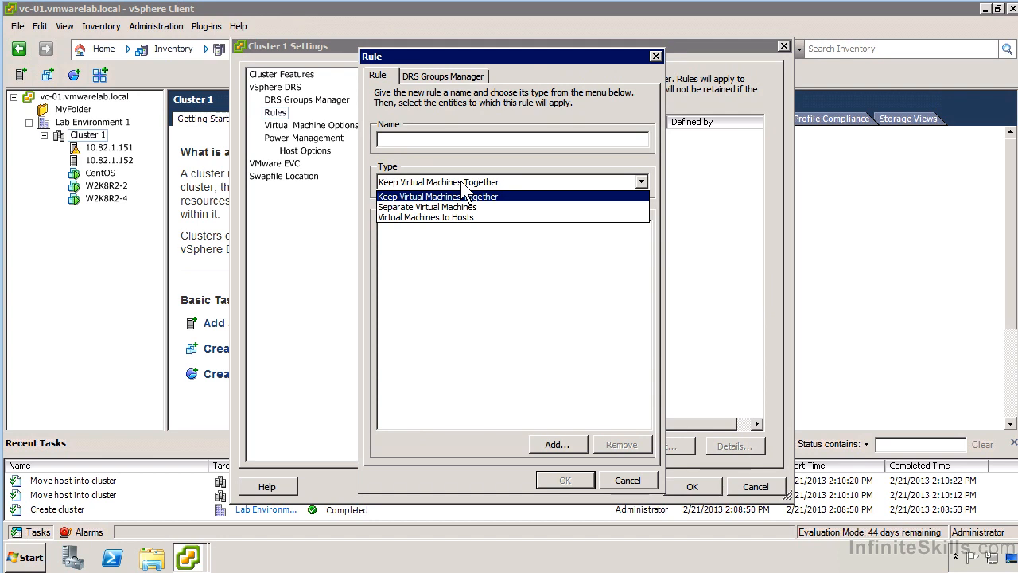
click(484, 218)
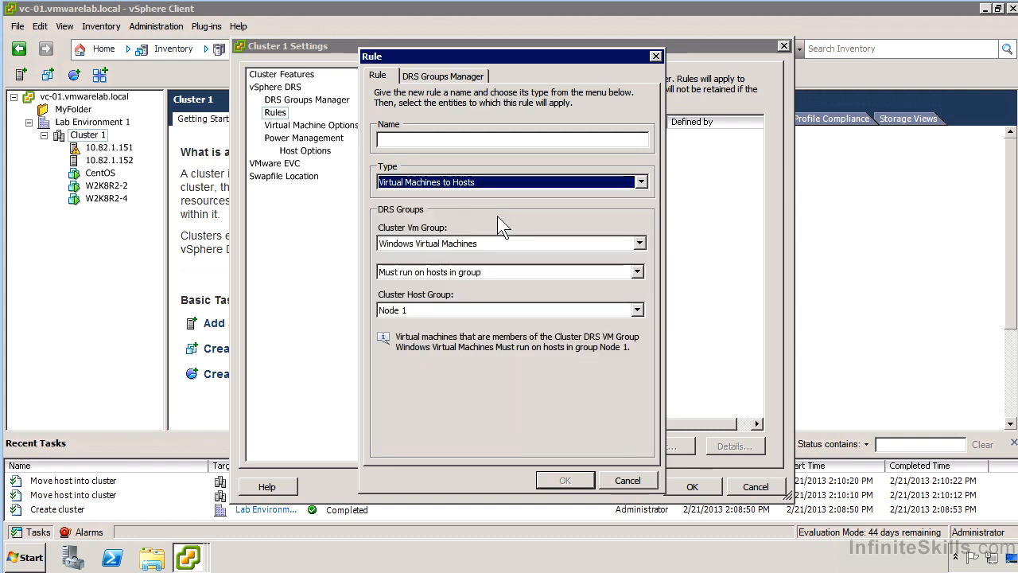
click(475, 244)
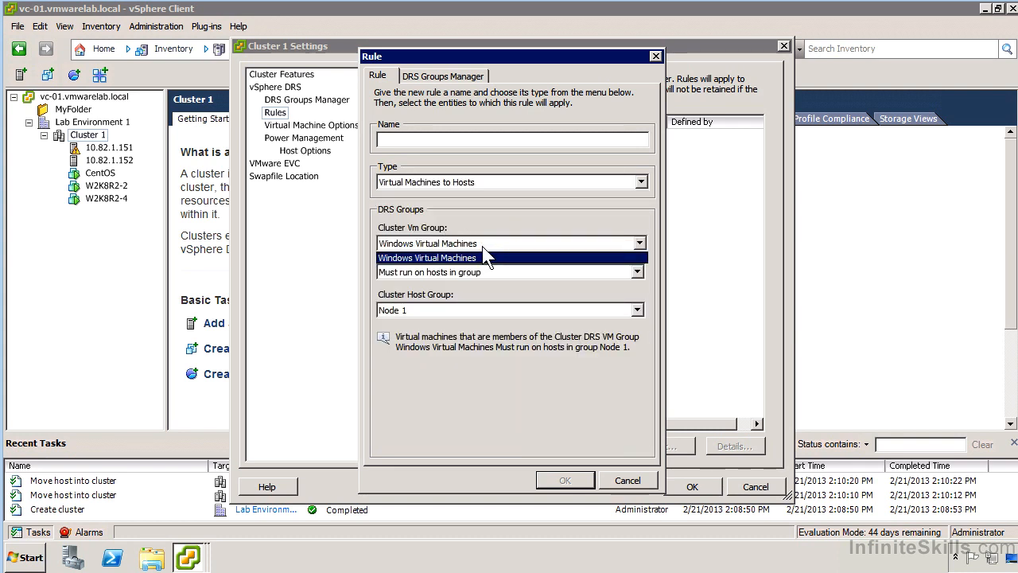
click(434, 257)
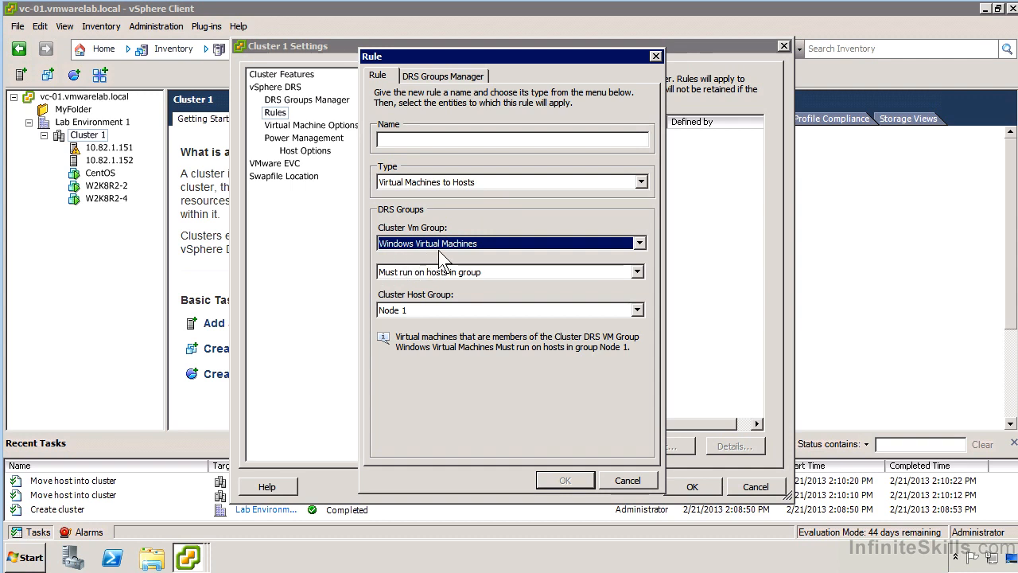
Step: Keep 'Must run on hosts in group' with host group Node 1, then cancel the rule
click(435, 248)
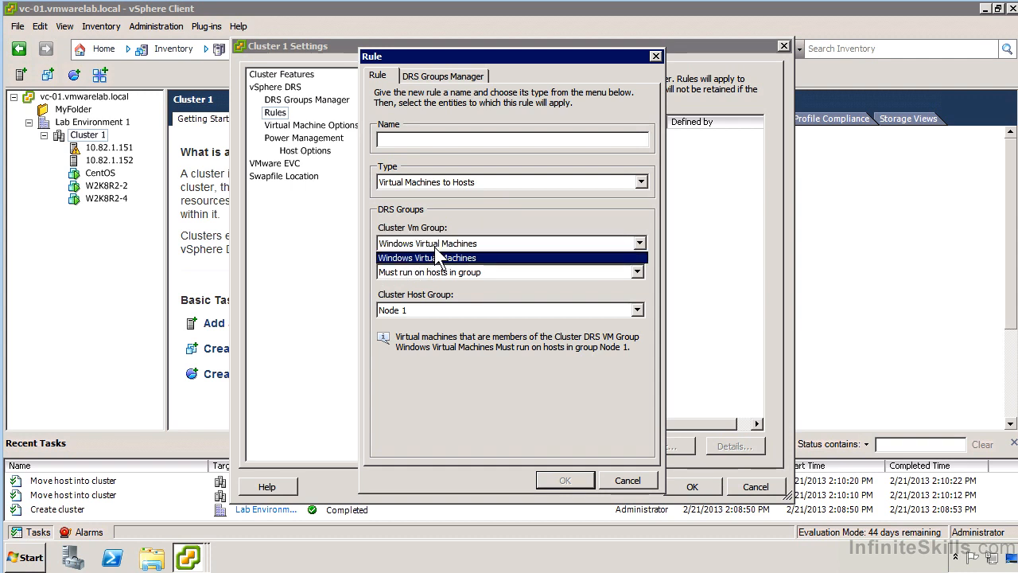
click(434, 247)
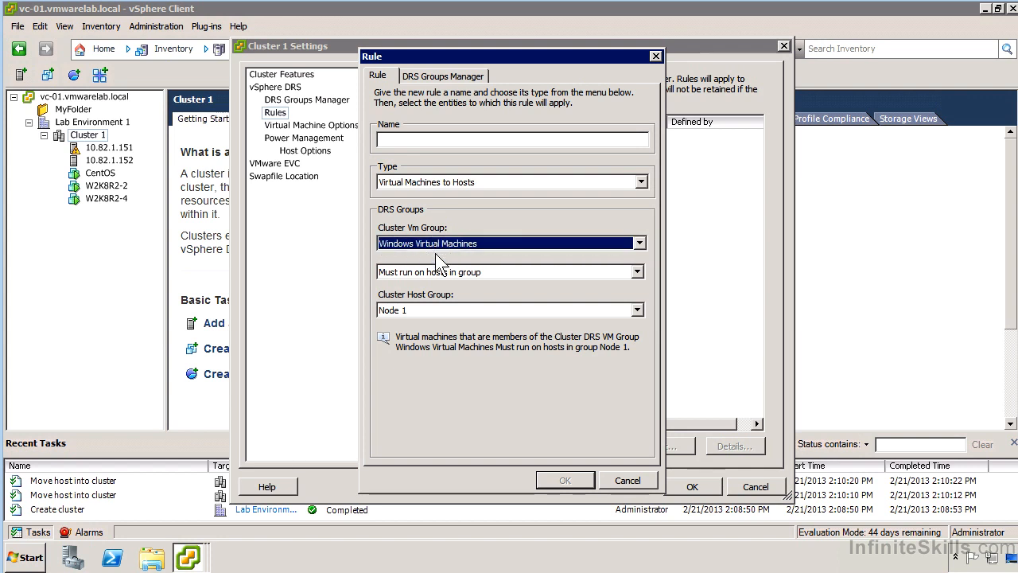
click(438, 272)
click(436, 275)
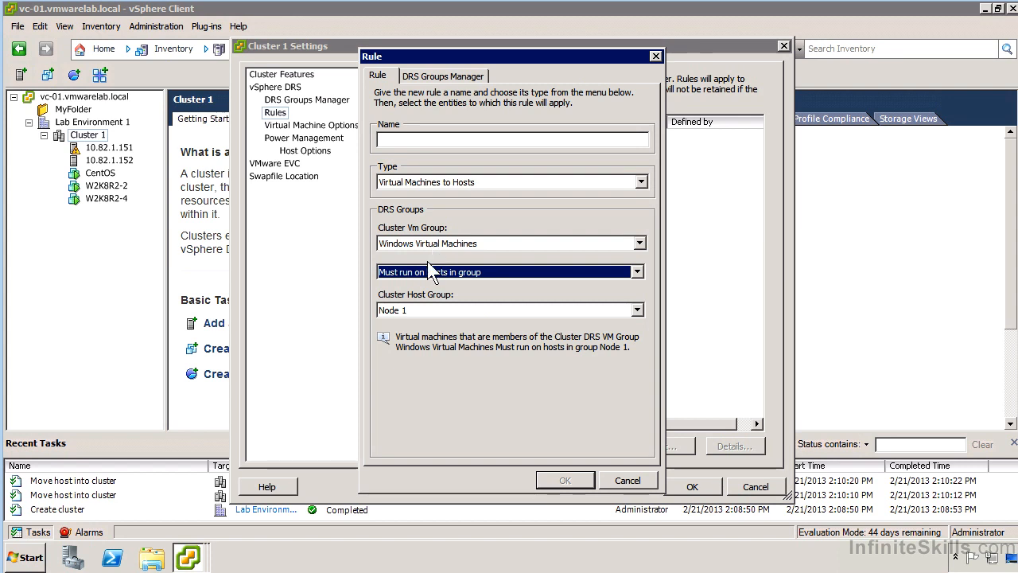
click(524, 279)
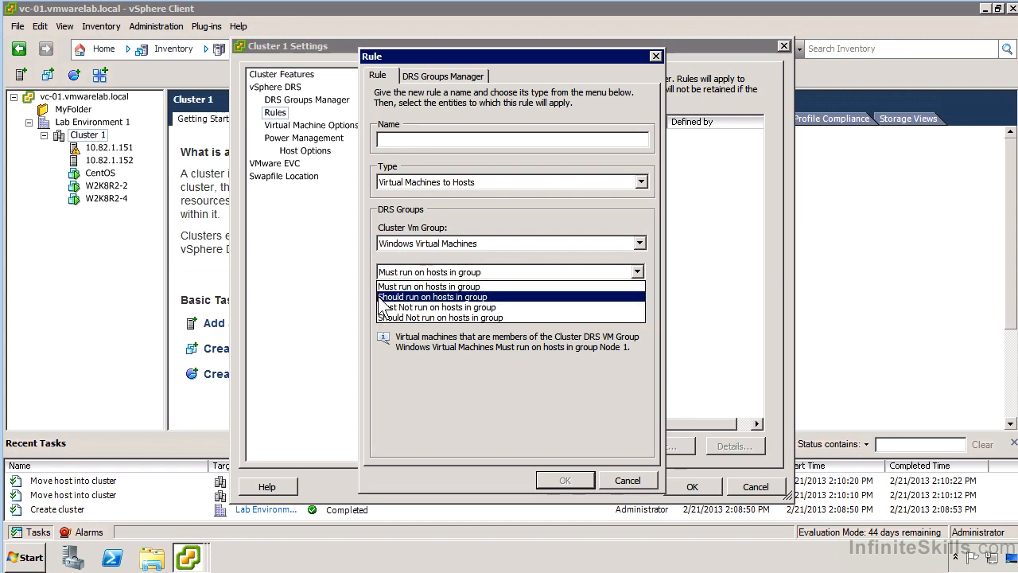
click(514, 286)
click(552, 309)
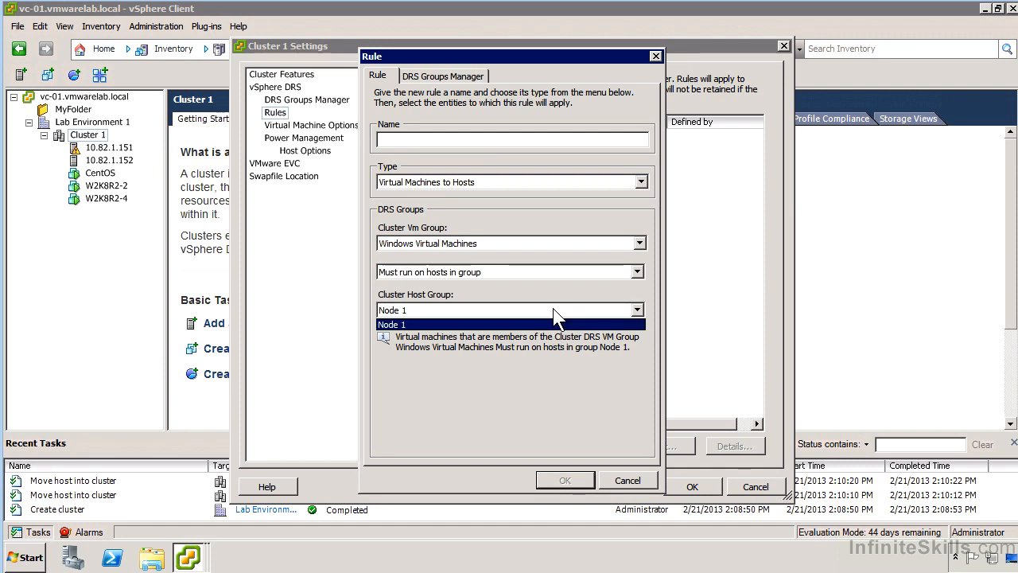
click(447, 322)
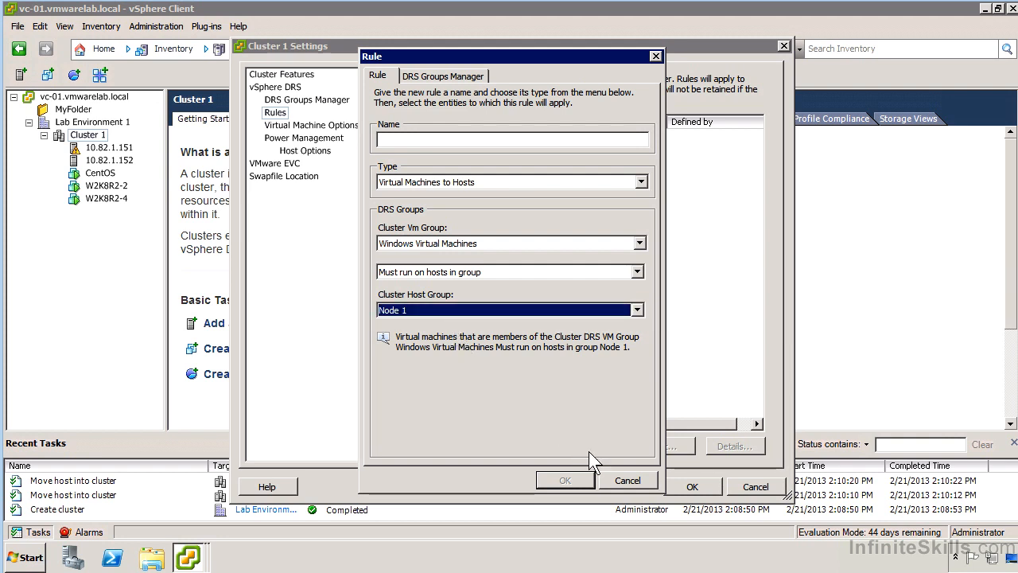
click(628, 478)
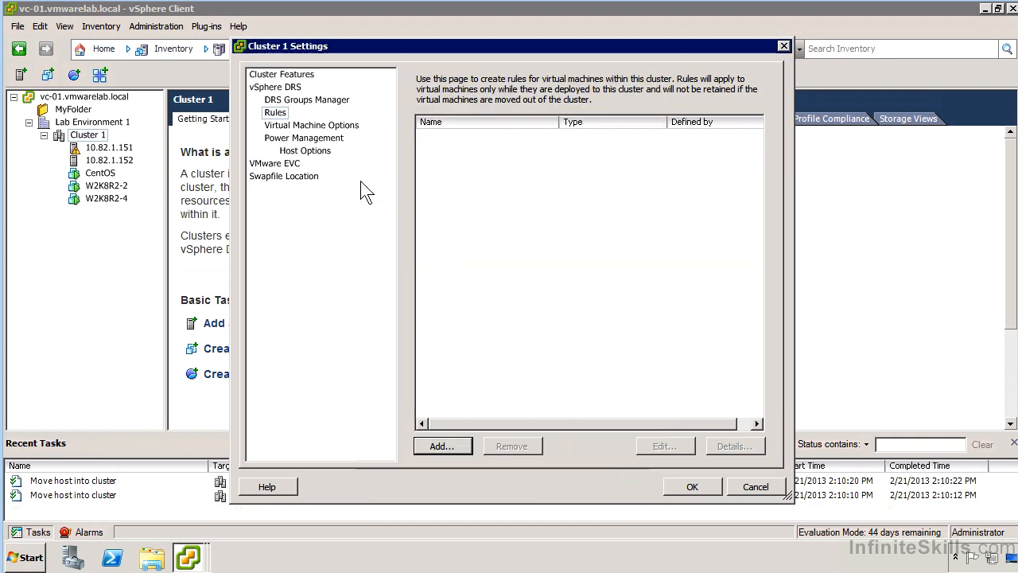
click(346, 125)
Step: Switch CentOS to Partially Automated and back to Default, then view the VMware EVC page
click(657, 202)
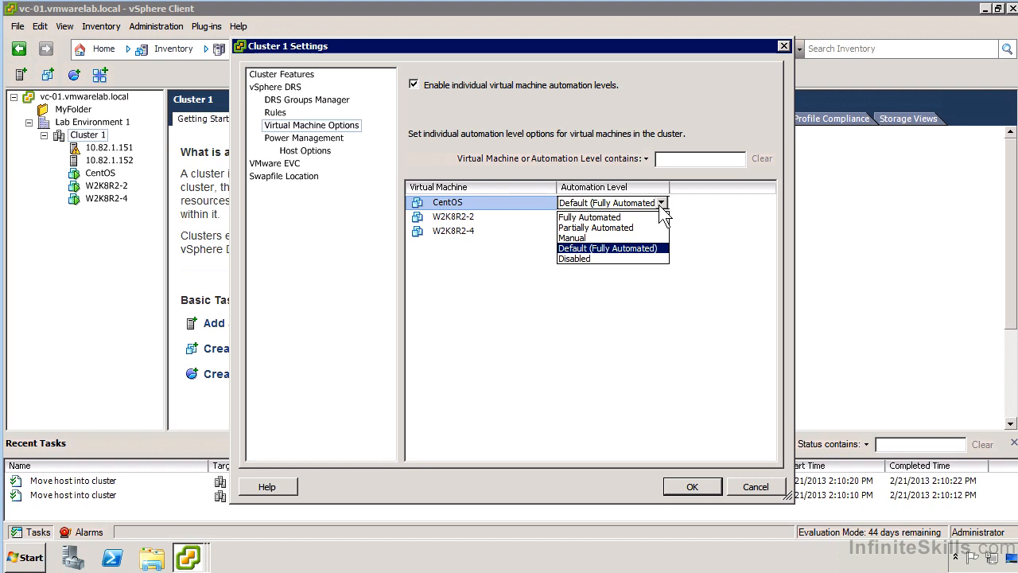
click(610, 228)
click(661, 203)
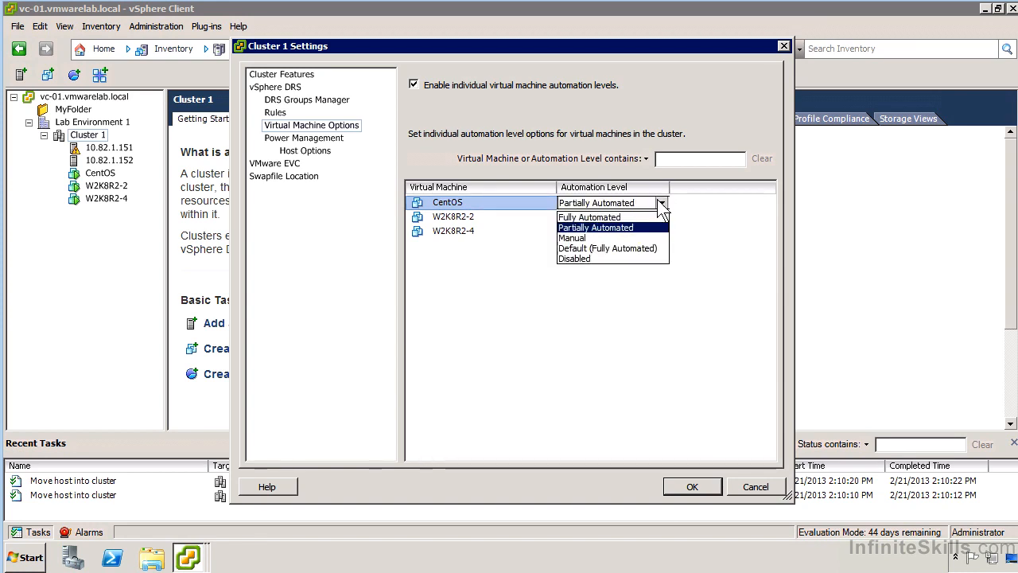
click(627, 248)
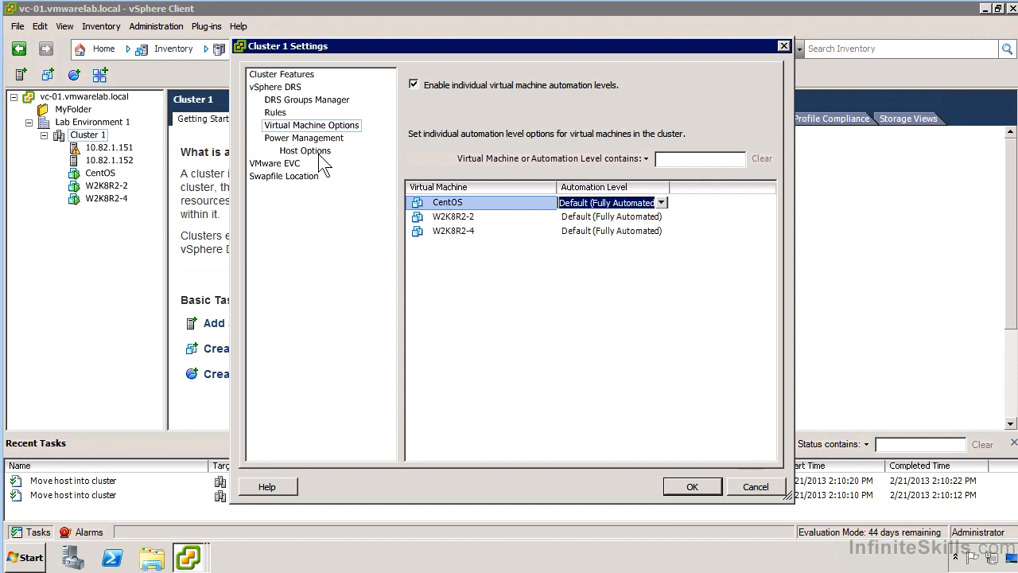
click(283, 164)
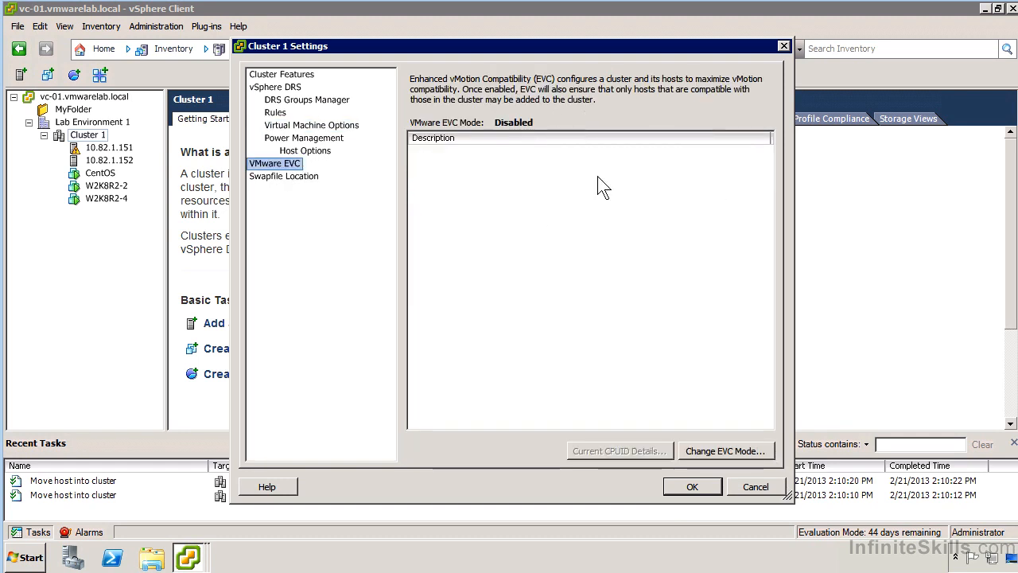
Step: Open Change EVC Mode and choose Enable EVC for AMD Hosts
click(724, 450)
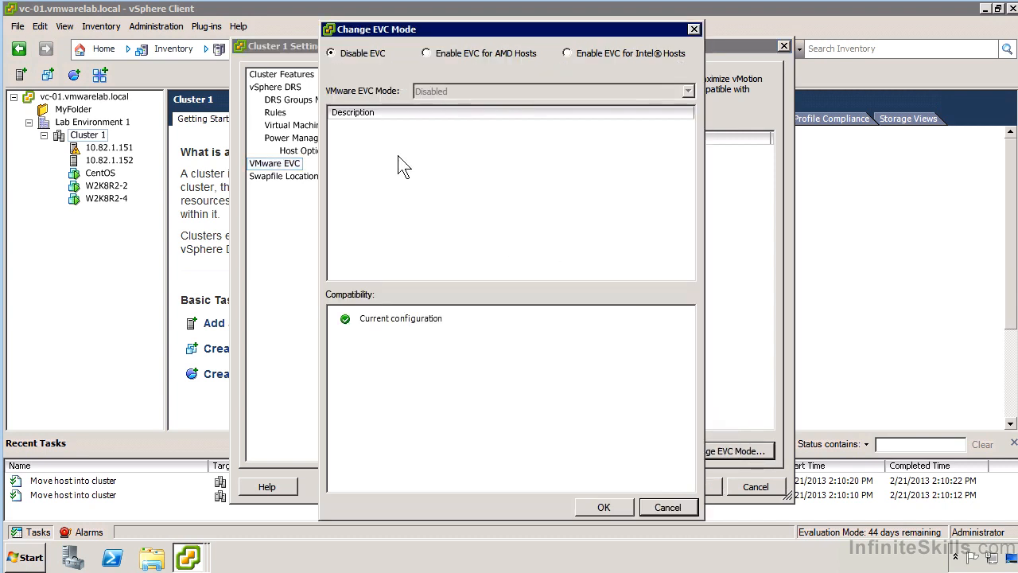
click(450, 52)
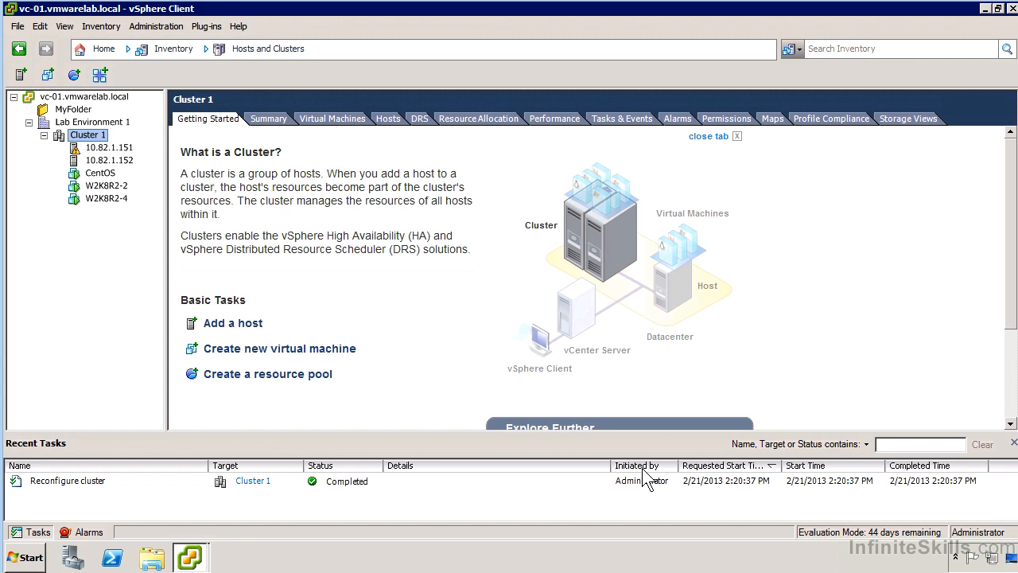
Step: Put host 10.82.1.152 into maintenance mode, confirming and acknowledging the DRS migration warning
right_click(112, 162)
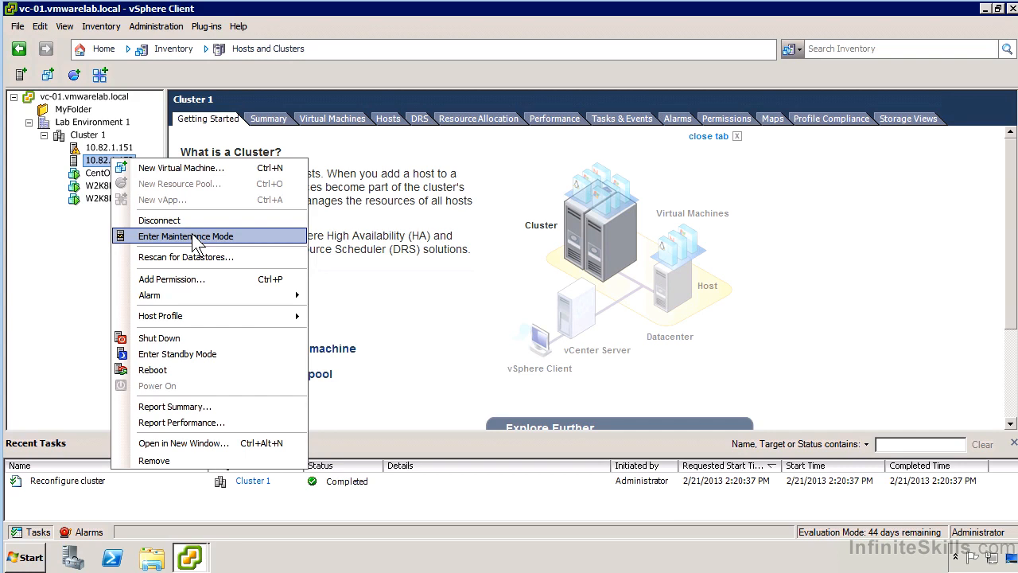
click(195, 242)
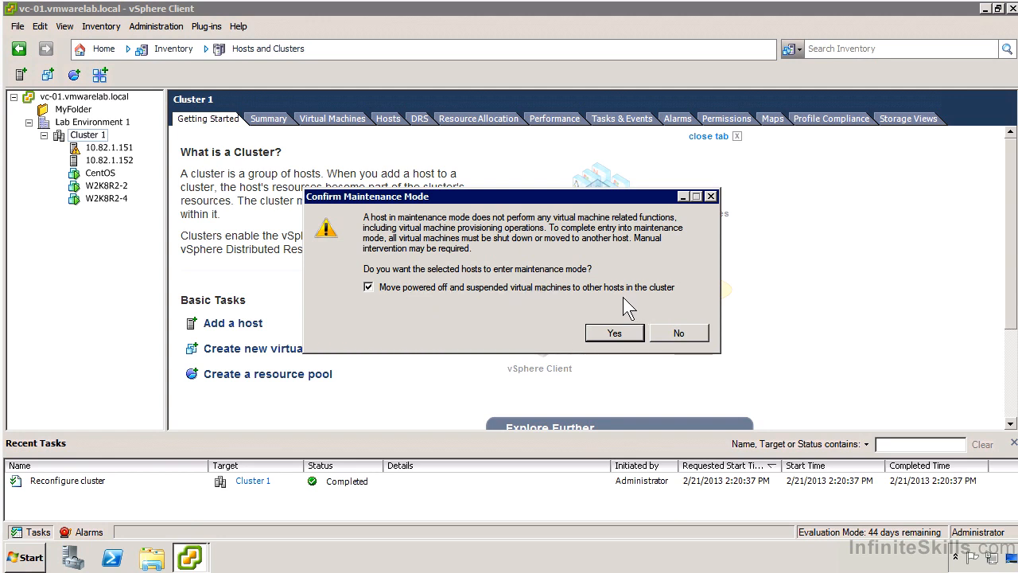
click(606, 334)
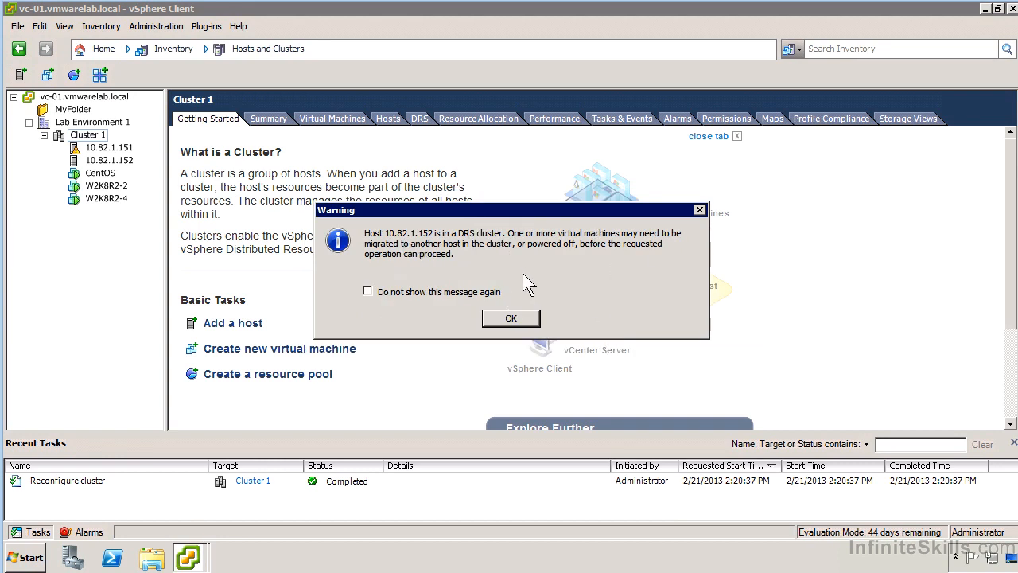
click(513, 320)
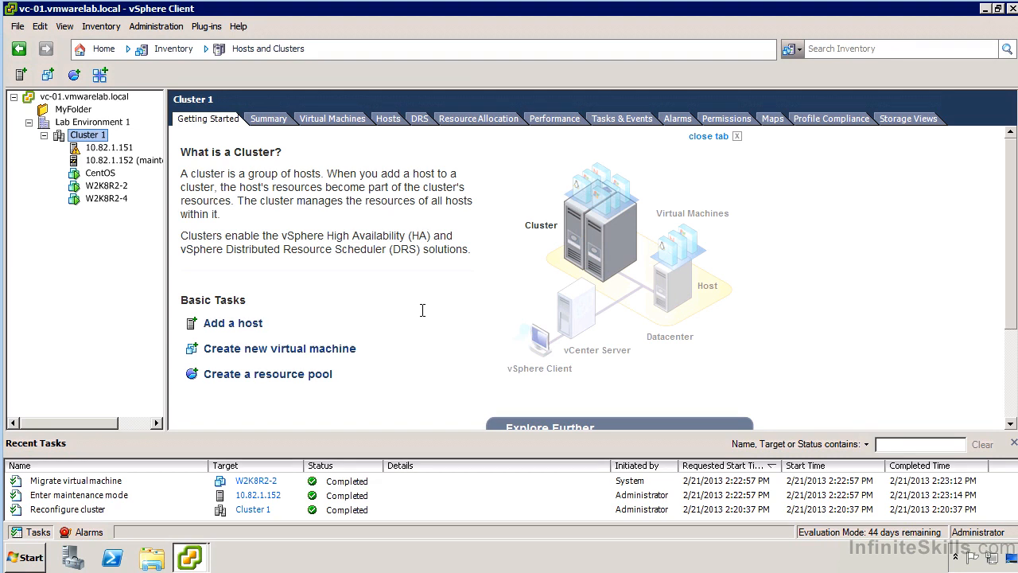
drag(165, 178, 252, 178)
Step: Select host 10.82.1.152, ignore the certificate warning, and exit maintenance mode
right_click(156, 161)
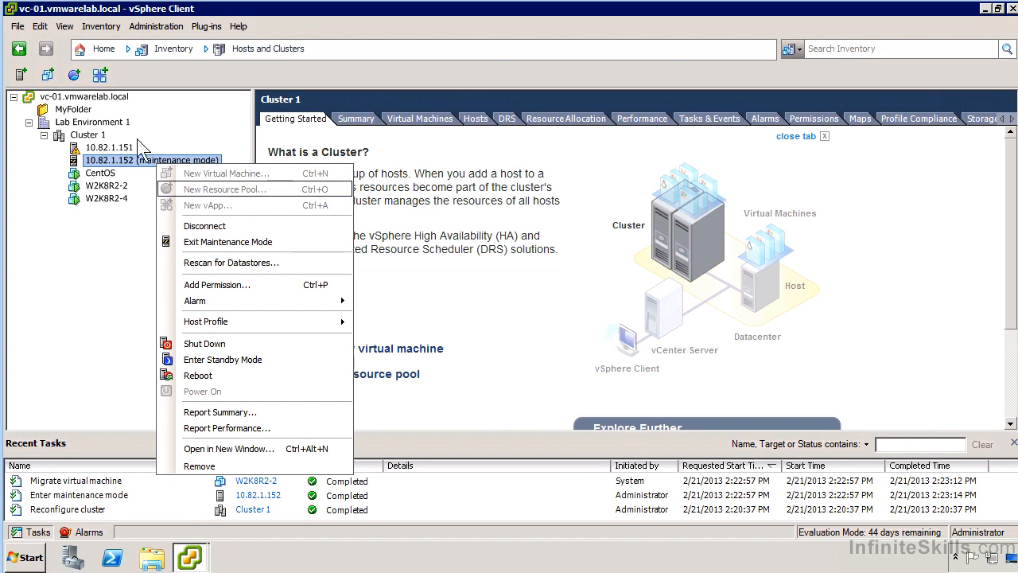
click(137, 160)
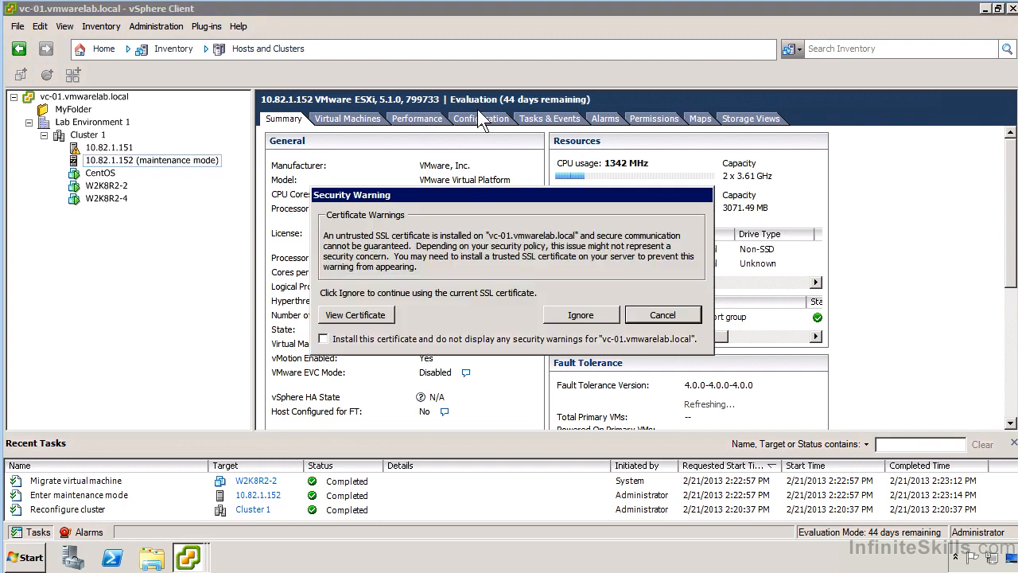
click(613, 315)
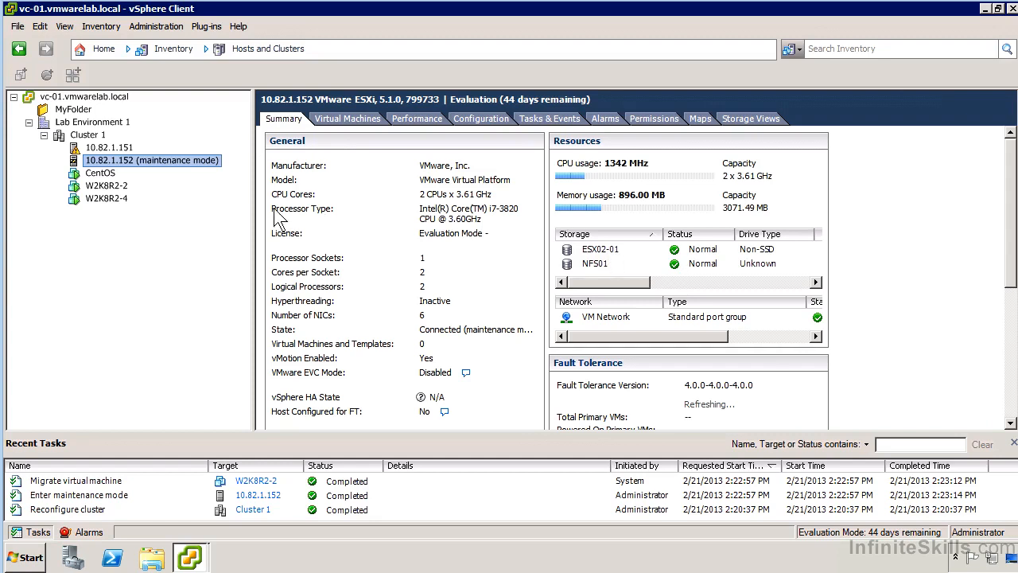
right_click(168, 156)
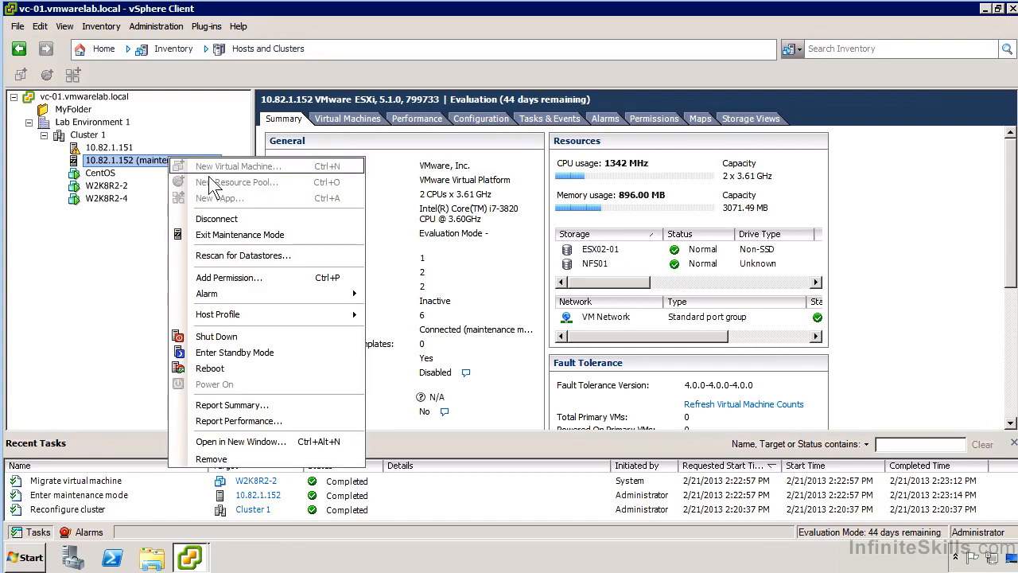
click(230, 238)
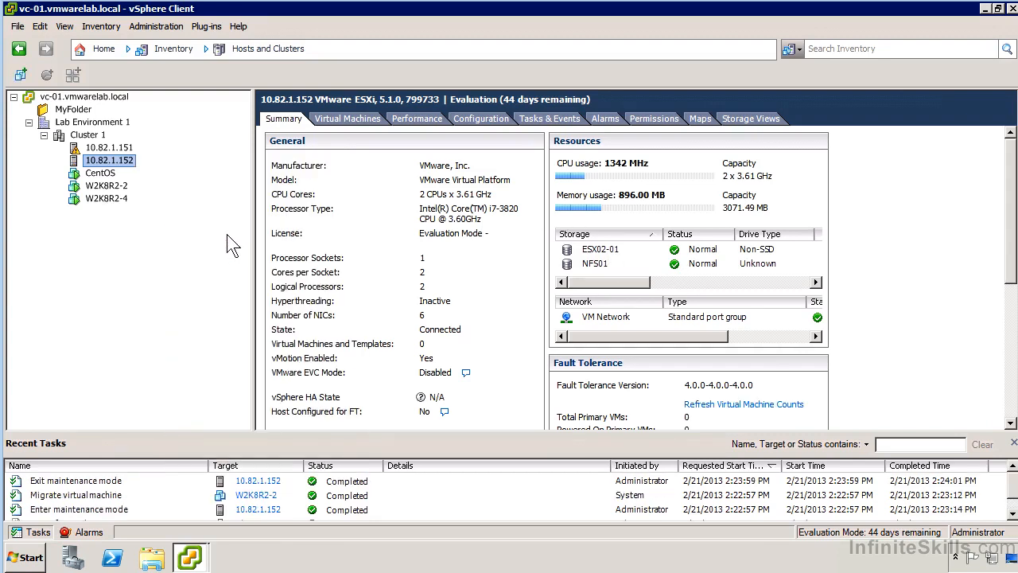